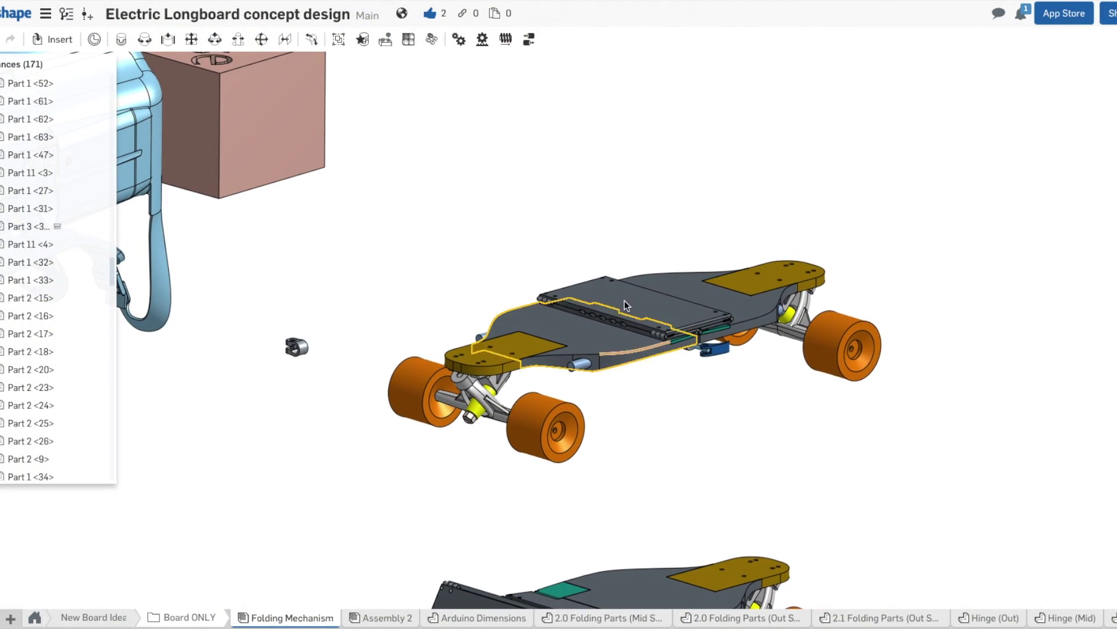
- Unfold the collapsed longboard by pulling its front deck half outward until the hinged middle panels lie flat
left_click_drag(626, 357, 453, 416)
left_click_drag(564, 429, 576, 351)
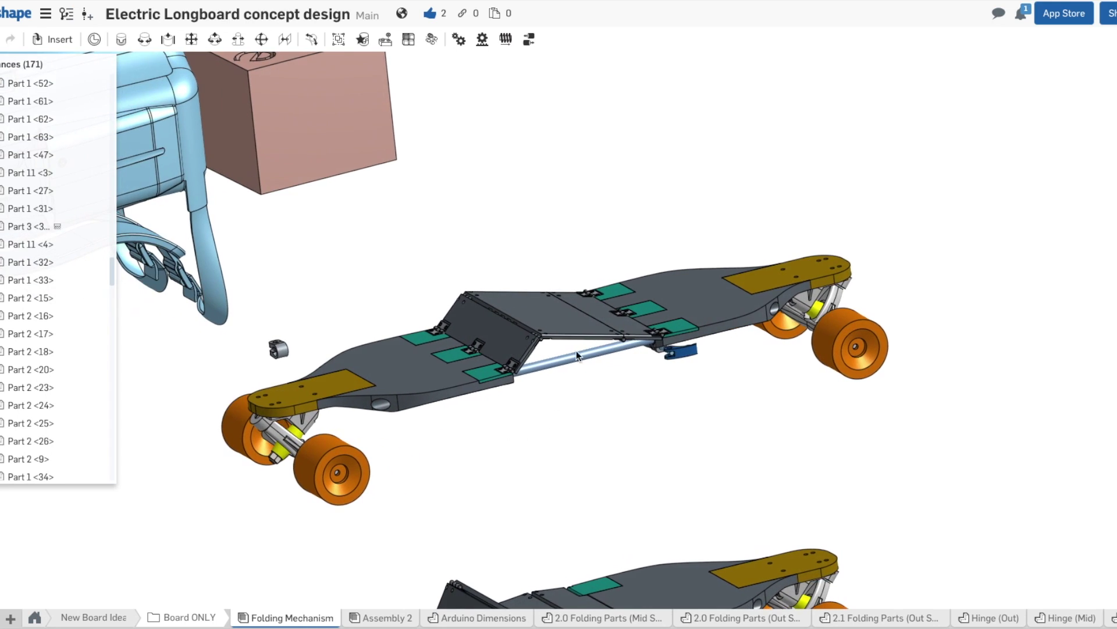
mouse_move(599, 397)
left_mouse_down()
mouse_move(610, 388)
mouse_move(599, 377)
mouse_move(602, 393)
left_mouse_up()
scroll(600, 392, "up", 10)
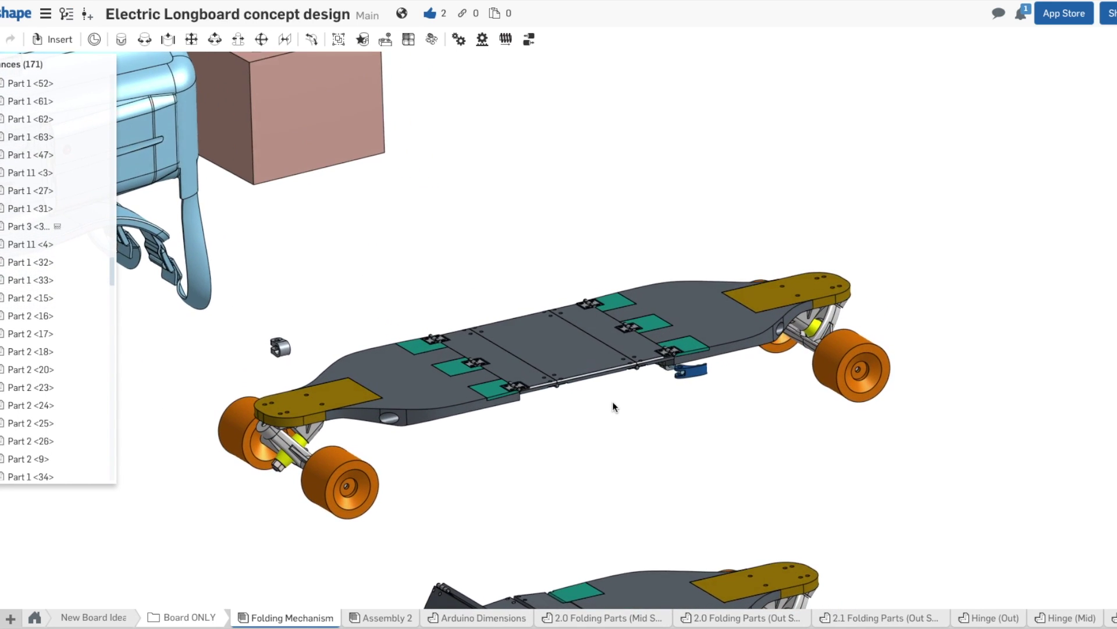
- Fold the longboard by sliding the front deck half toward the rear half until the middle panels stack
scroll(655, 435, "up", 5)
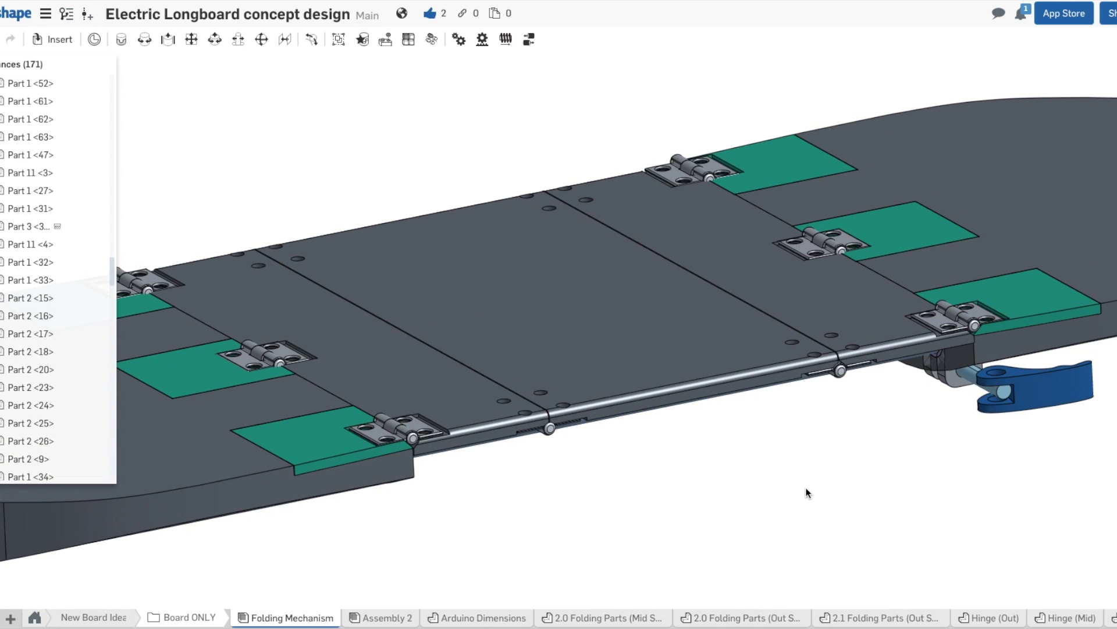
left_click_drag(591, 466, 825, 499)
scroll(825, 499, "down", 5)
left_click_drag(752, 417, 746, 386)
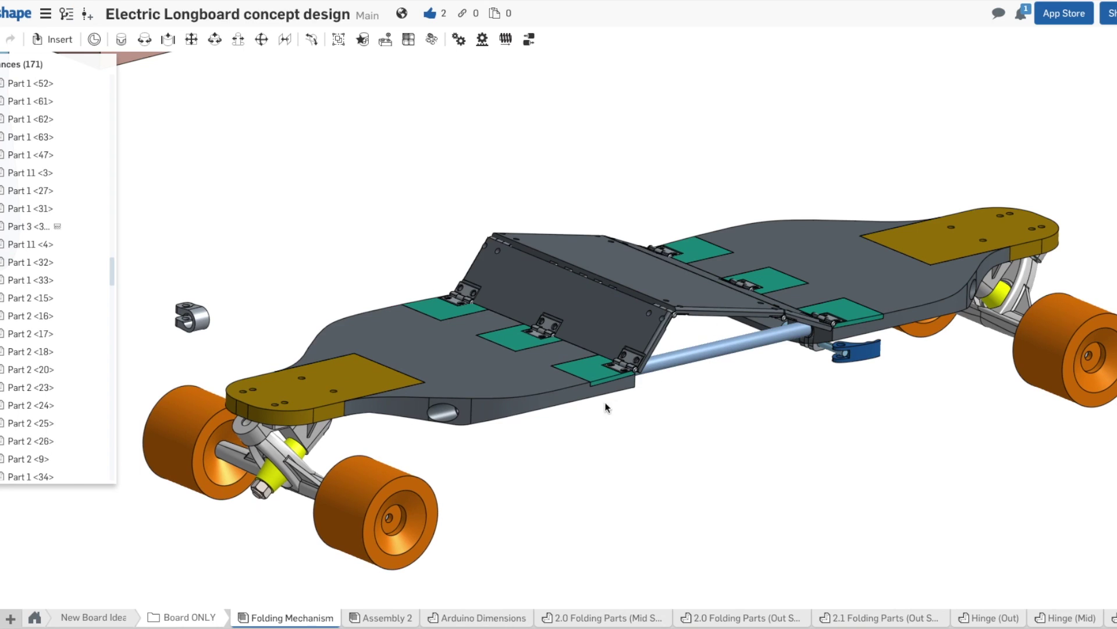
left_click_drag(664, 387, 706, 378)
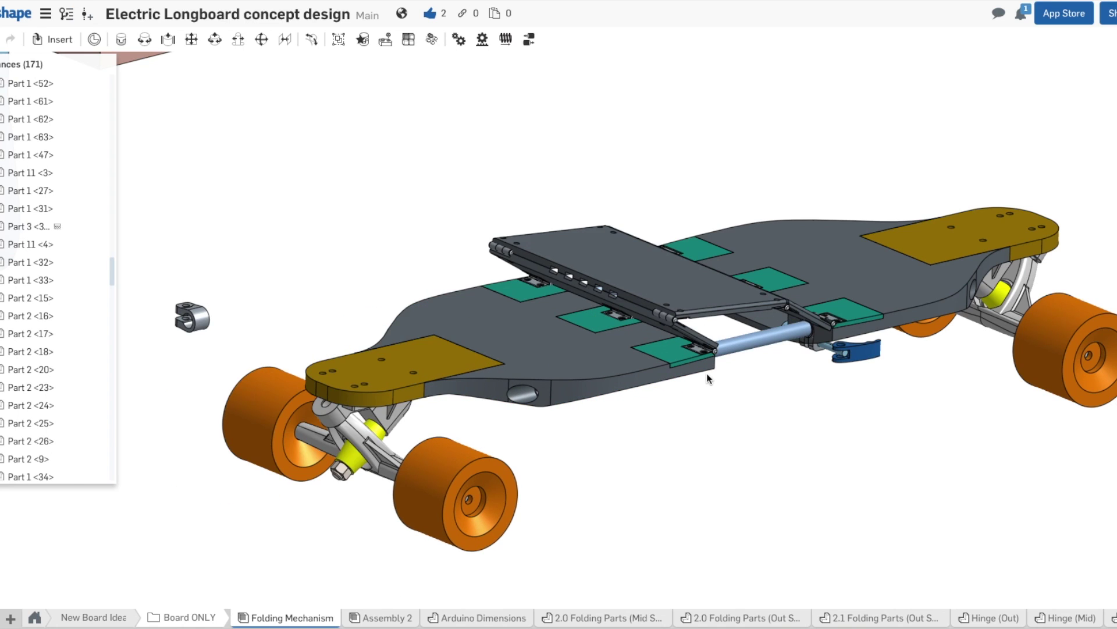
left_click_drag(775, 349, 803, 336)
- Examine the folded longboard's underside, including the support rods, hinges, stepped panel edges and rod clamp
scroll(818, 328, "up", 3)
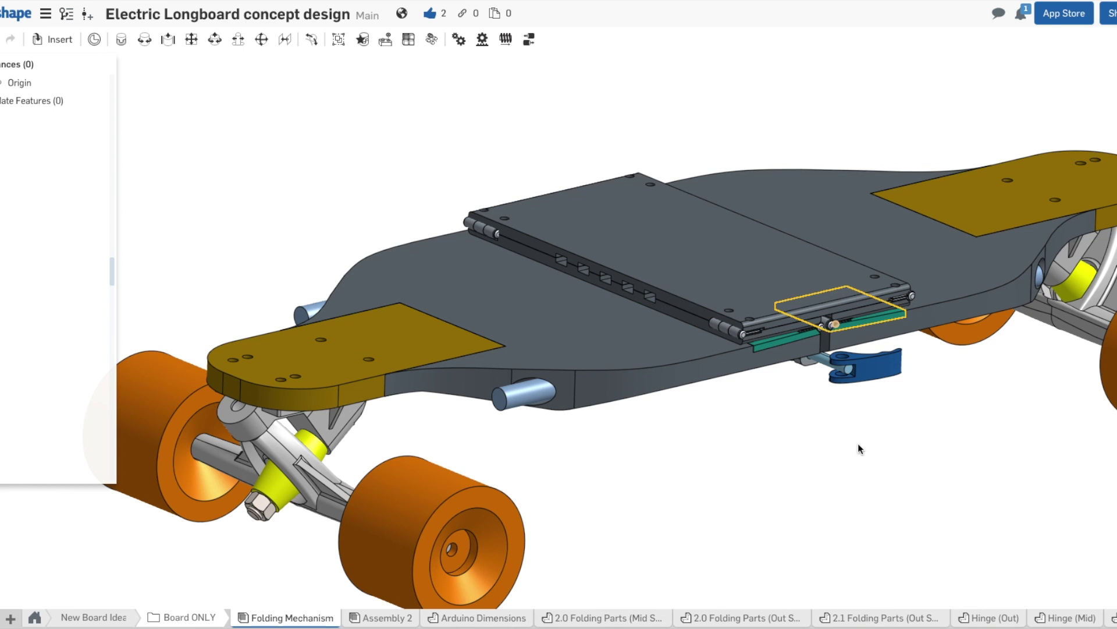
left_click_drag(980, 384, 770, 405)
scroll(817, 389, "up", 6)
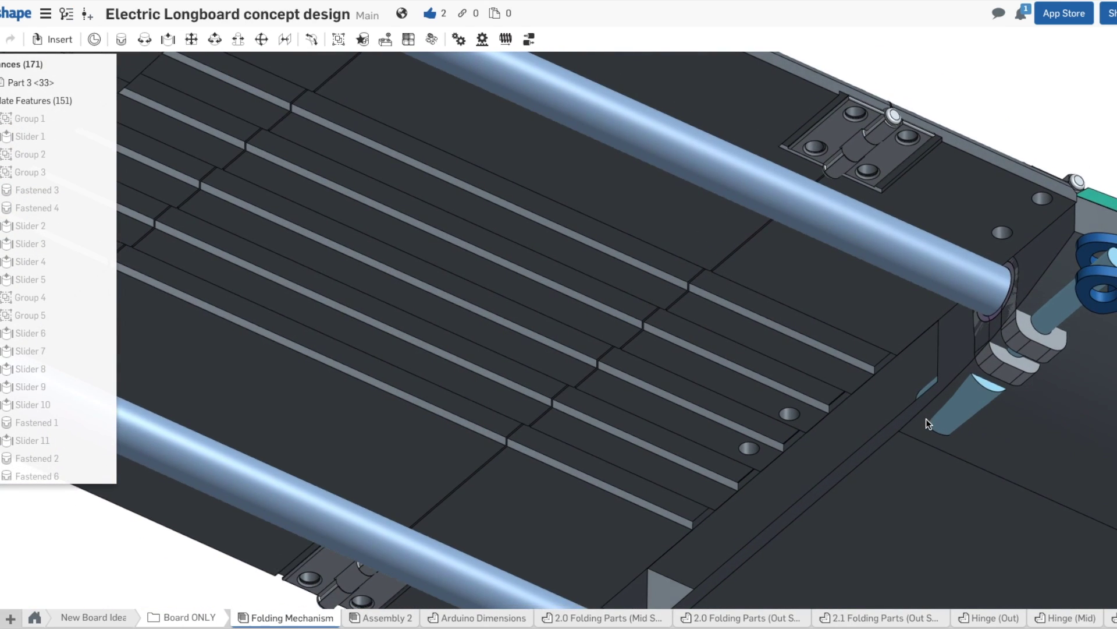
left_click_drag(926, 418, 951, 440)
scroll(951, 440, "down", 8)
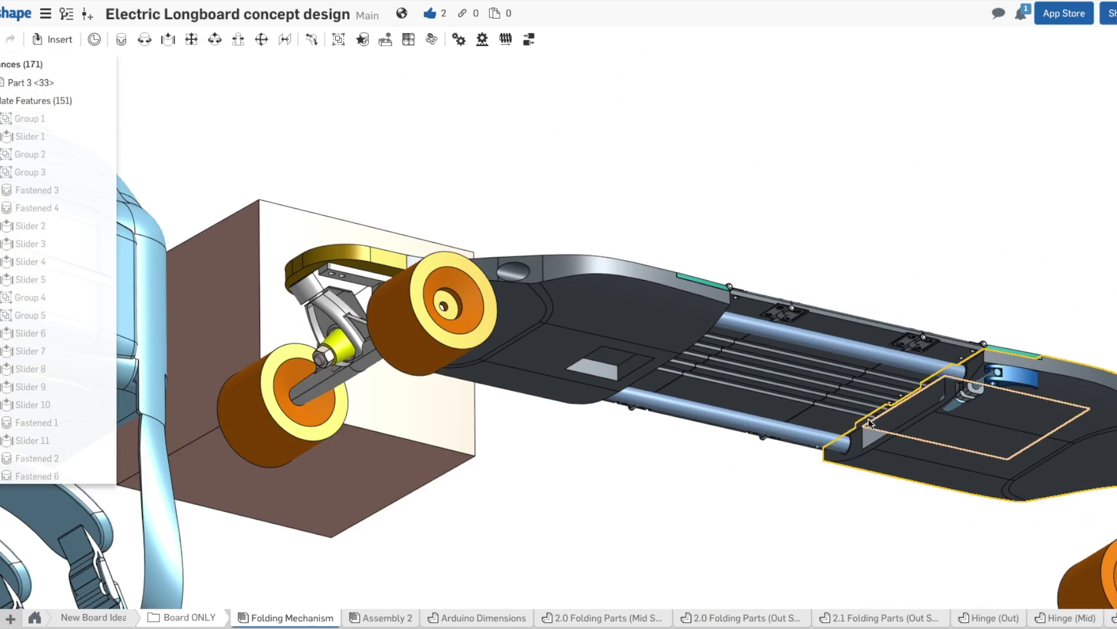
left_click_drag(868, 422, 761, 406)
scroll(761, 406, "down", 6)
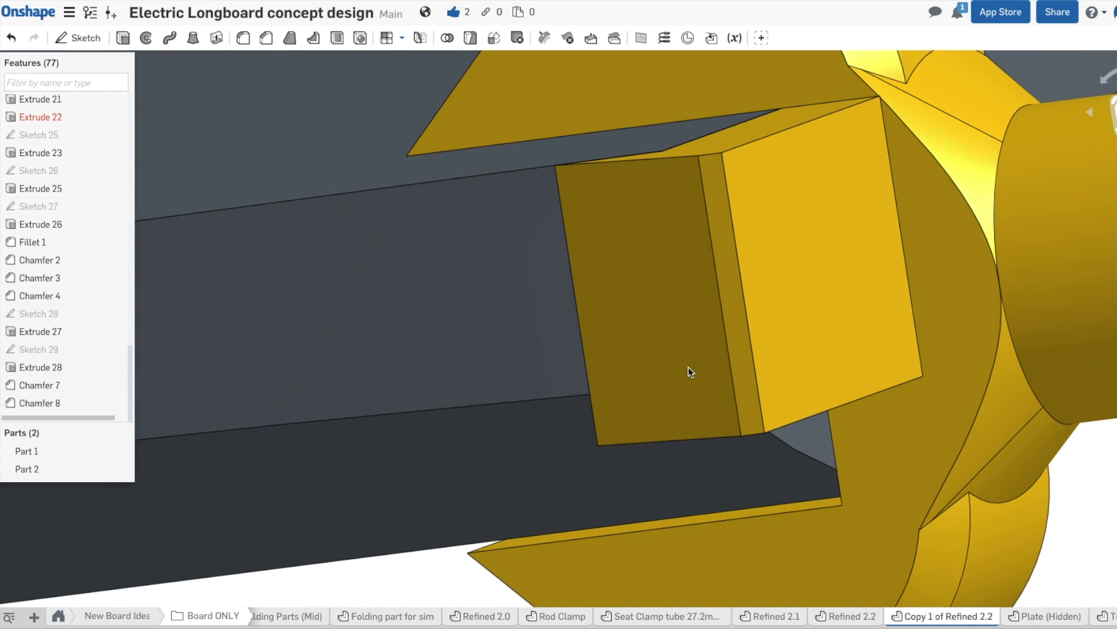
- Edit Sketch 28 to shorten the rectangle behind the yellow connector's block by moving its lower edge inward, and accept the sketch
scroll(689, 372, "up", 2)
scroll(144, 341, "down", 1)
scroll(469, 352, "down", 10)
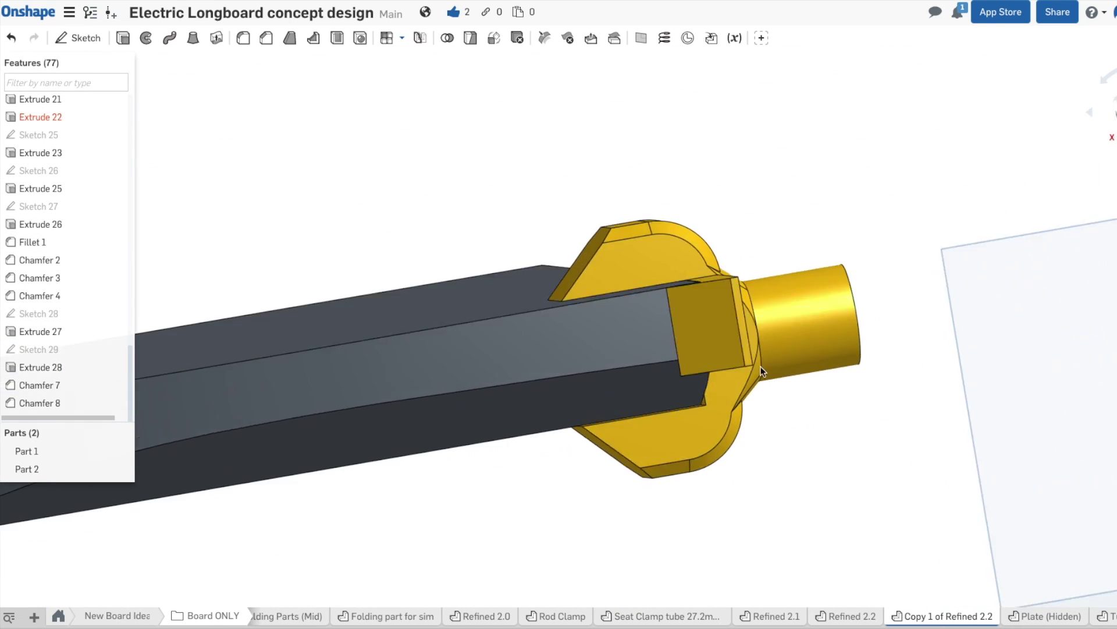
left_click_drag(760, 366, 207, 366)
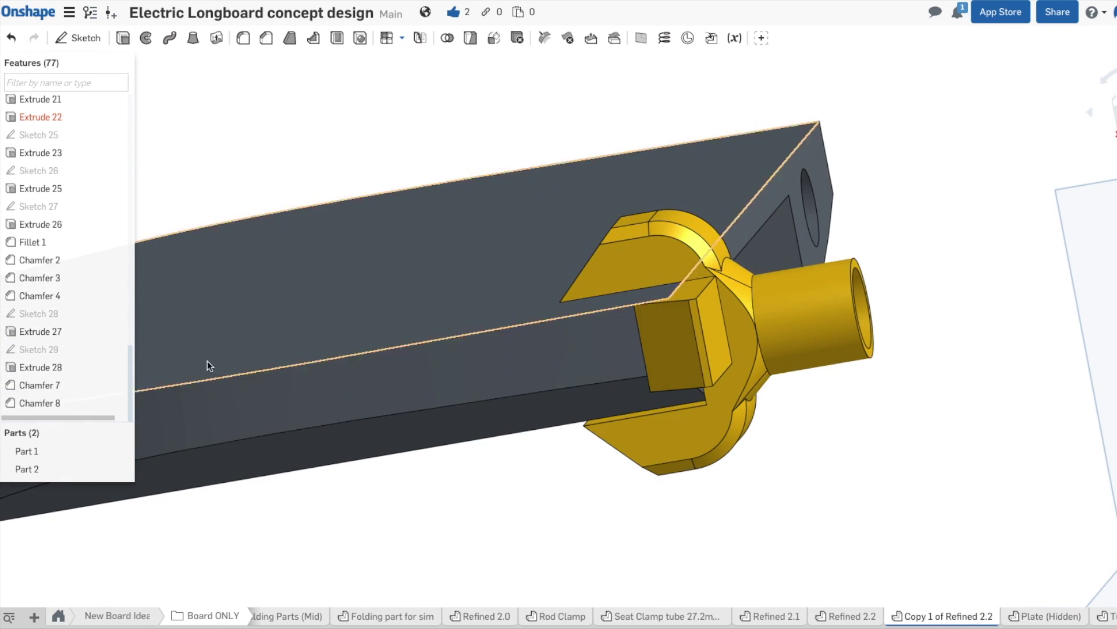
left_click(53, 320)
double_click(53, 316)
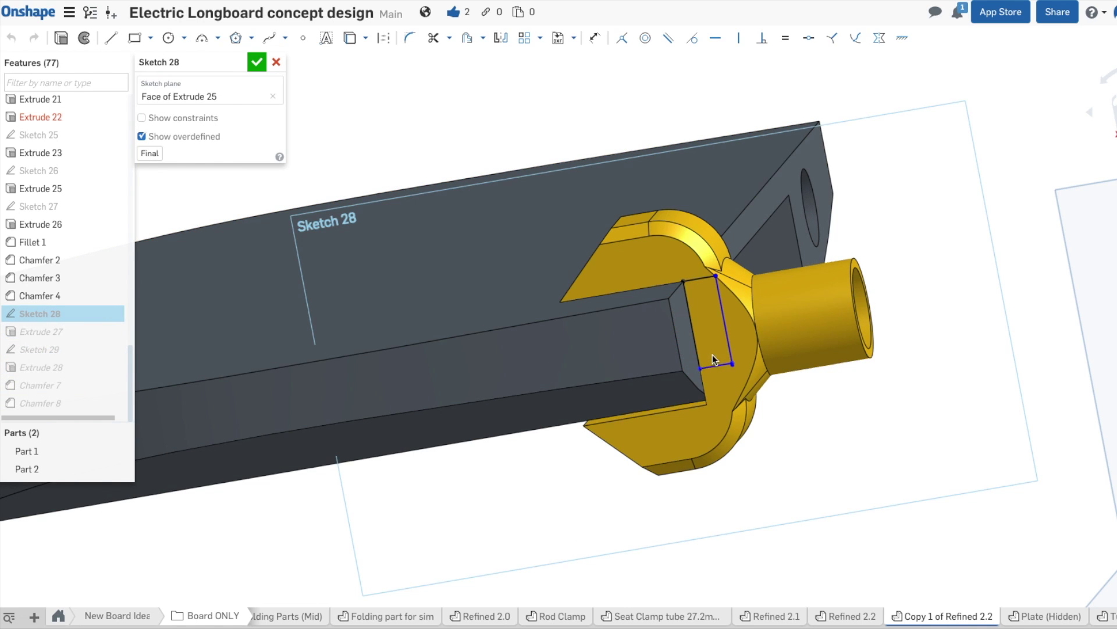
left_click_drag(712, 354, 710, 348)
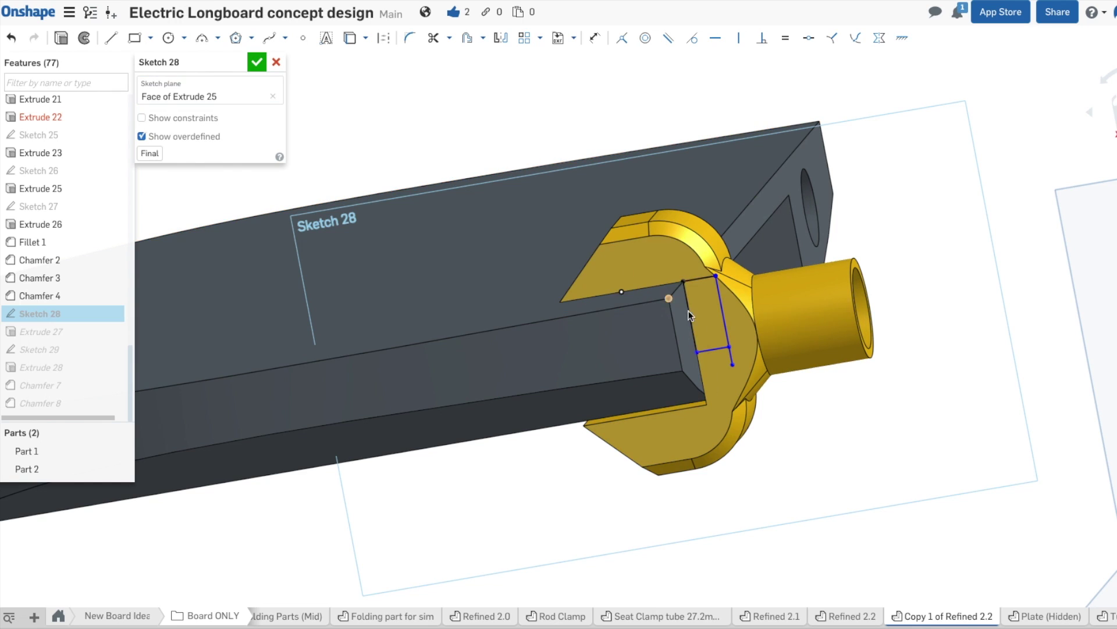
left_click(254, 60)
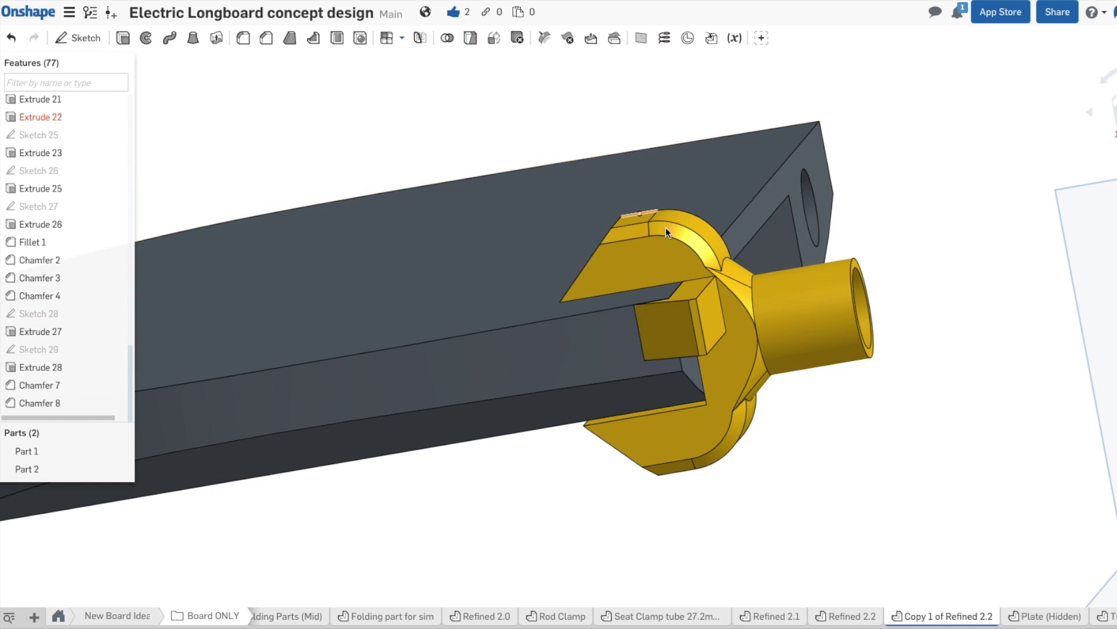
left_click_drag(665, 226, 622, 255)
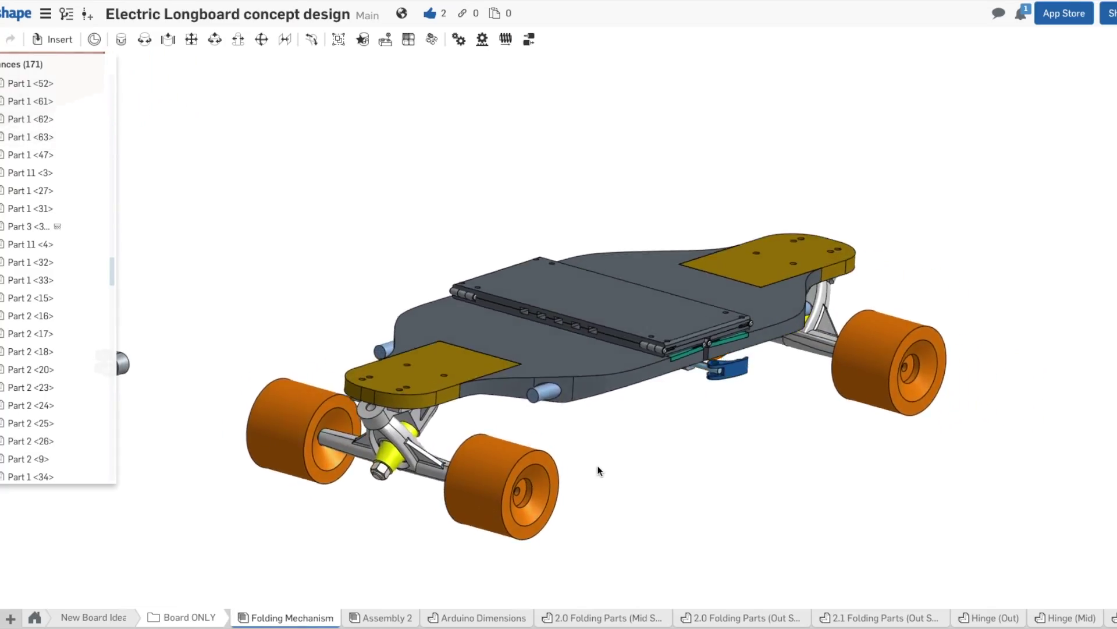
- In the Folding Mechanism assembly, extend the folded longboard again until its middle panels are level with both deck ends
scroll(599, 450, "up", 5)
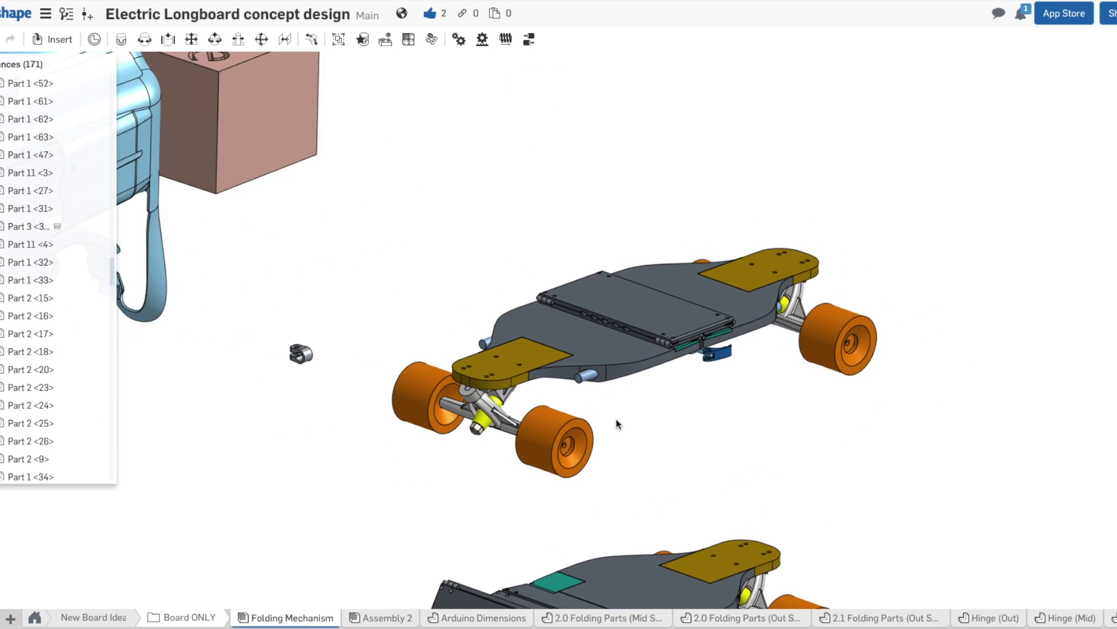
left_click_drag(626, 355, 580, 371)
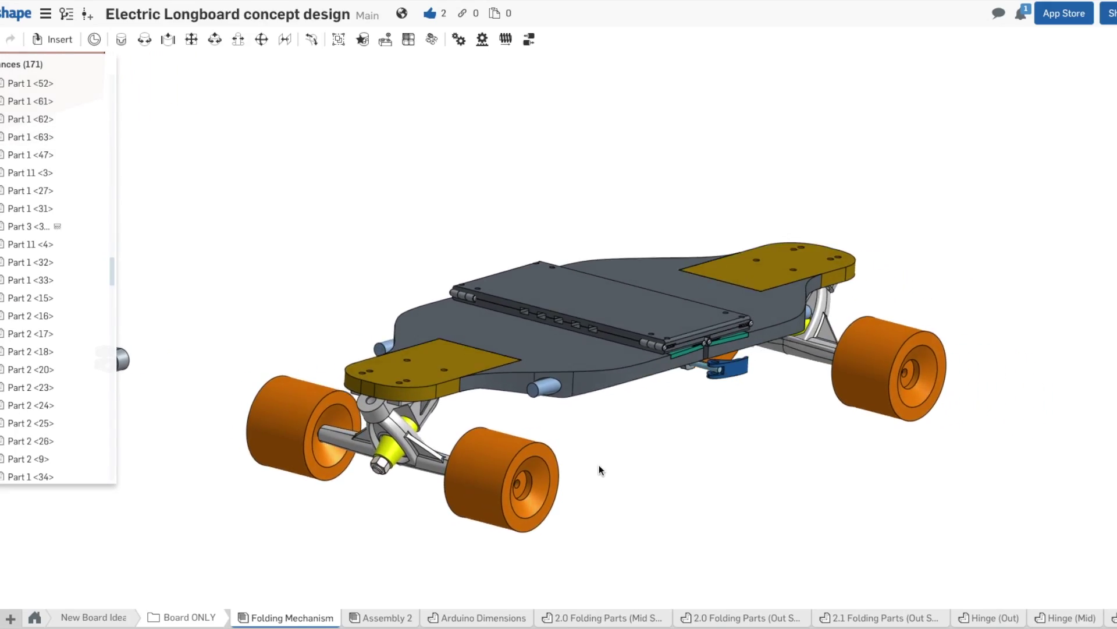
scroll(593, 466, "down", 5)
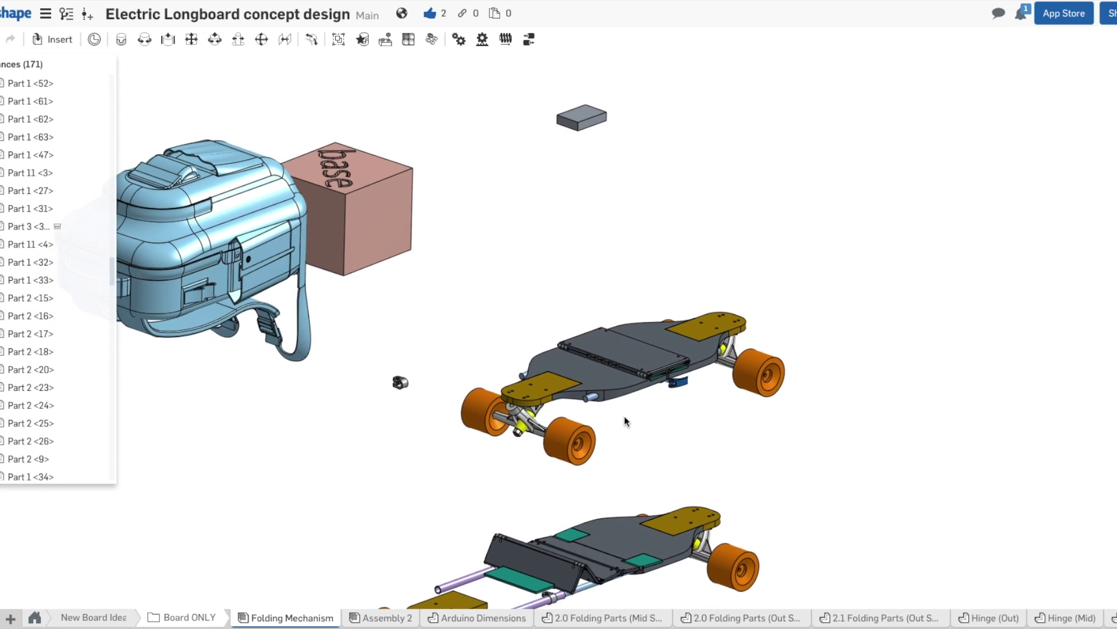
scroll(615, 419, "up", 3)
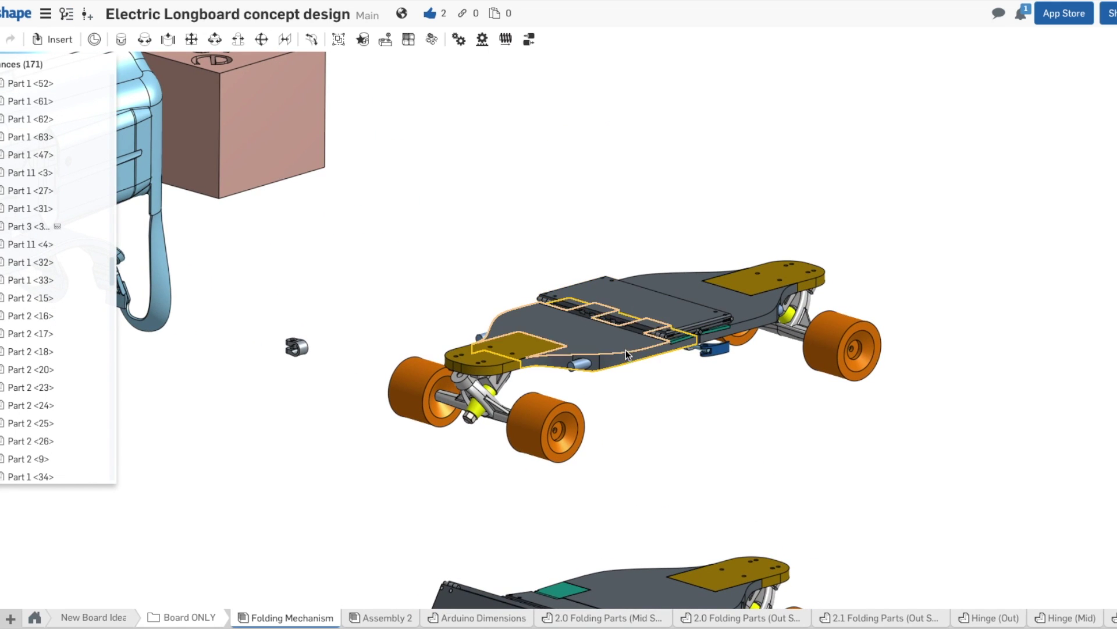
left_click_drag(627, 356, 465, 408)
left_click_drag(563, 433, 533, 430)
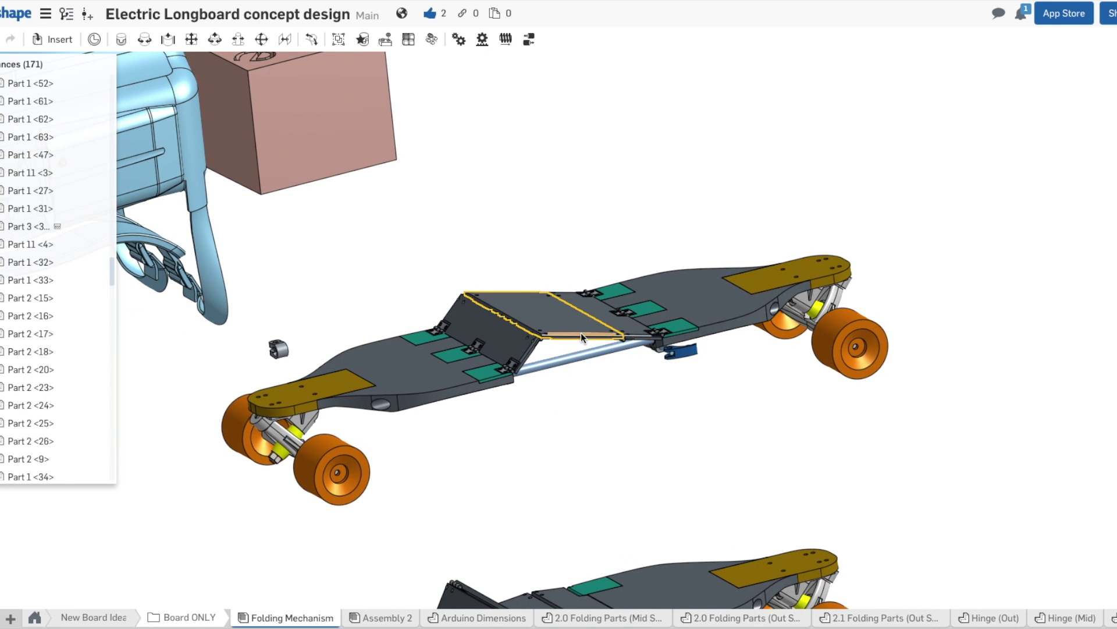
key("ctrl+z")
mouse_move(607, 395)
left_mouse_down()
mouse_move(600, 377)
mouse_move(595, 388)
left_mouse_up()
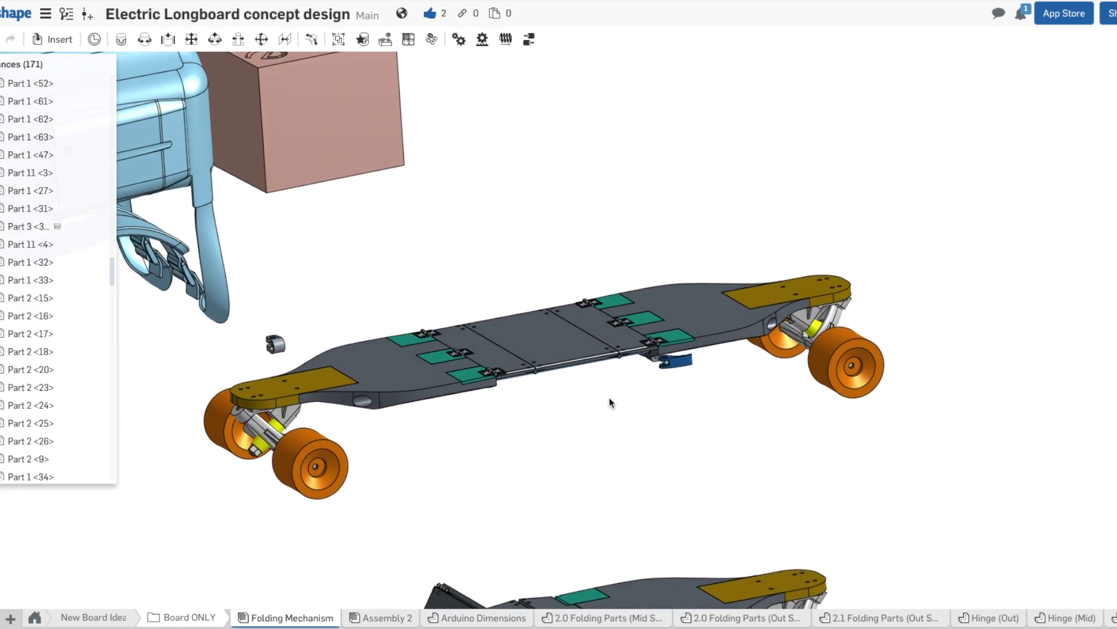